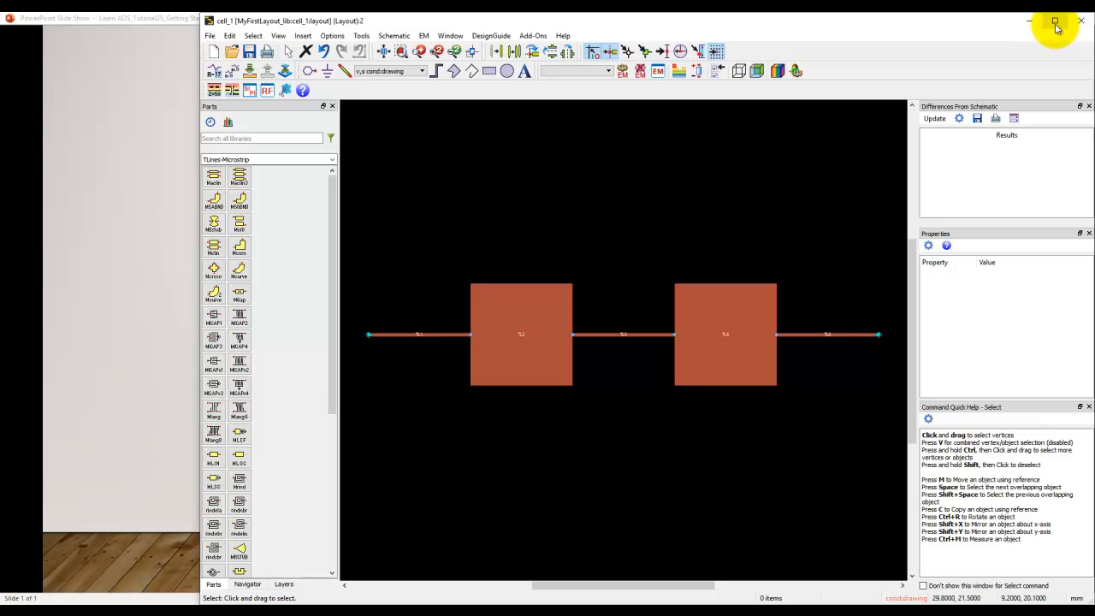
- Open the layout's substrate definition, examine its layer stack, and close it
{"action": "left_click", "coordinate": [441, 299]}
{"action": "left_click", "coordinate": [371, 151]}
{"action": "left_click", "coordinate": [479, 66]}
{"action": "scroll", "coordinate": [423, 331], "scroll_direction": "up", "scroll_amount": 2}
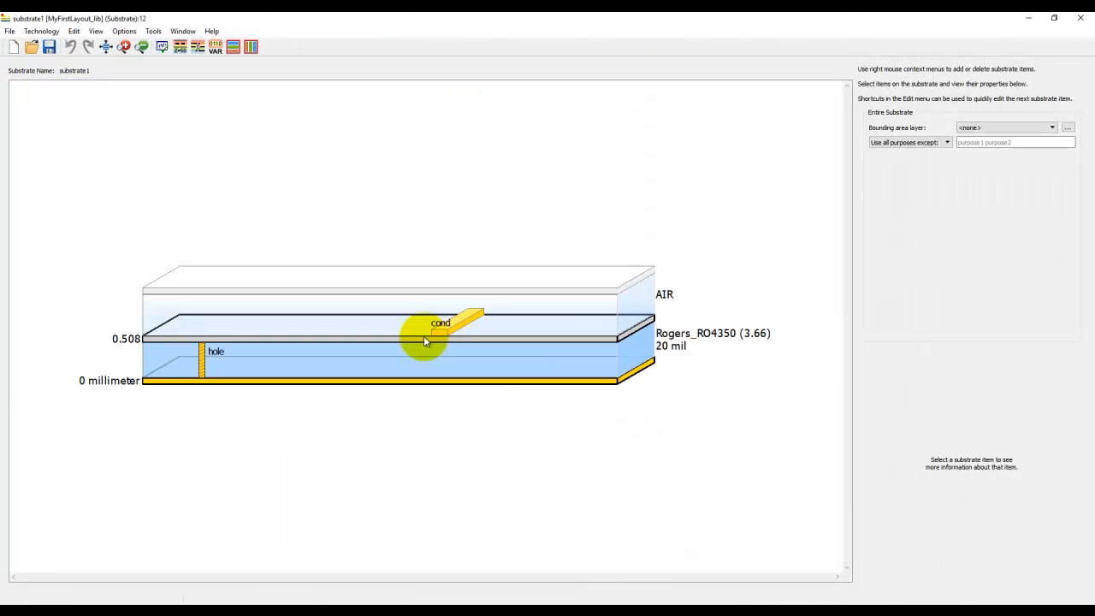
{"action": "scroll", "coordinate": [539, 361], "scroll_direction": "down", "scroll_amount": 2}
{"action": "left_click", "coordinate": [1080, 17]}
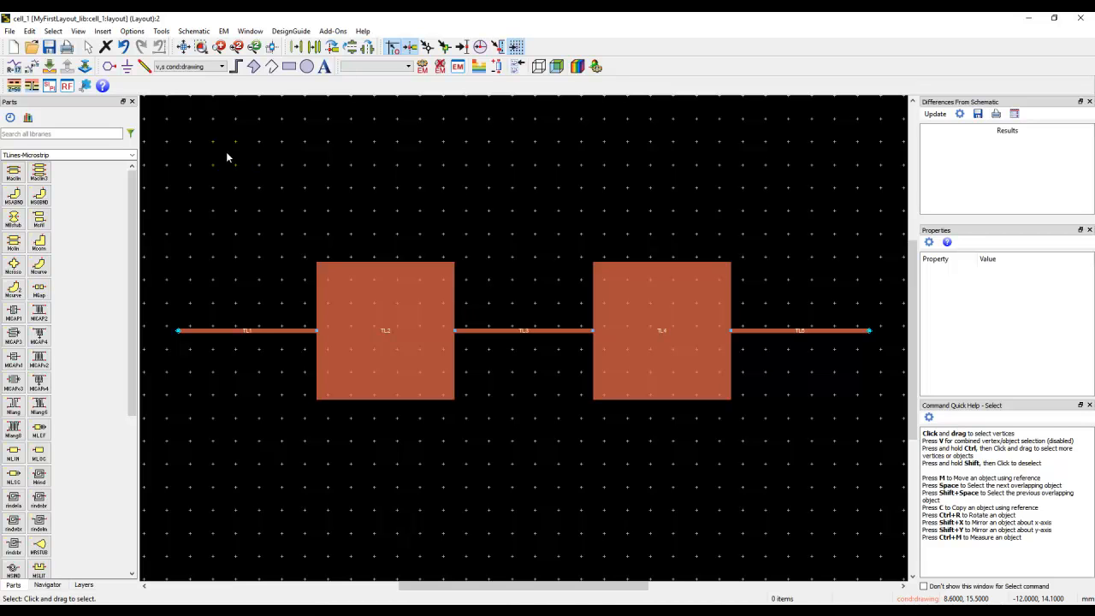
- Place one pin at the outer end of TL1 and another at the outer end of TL5
{"action": "left_click", "coordinate": [110, 70]}
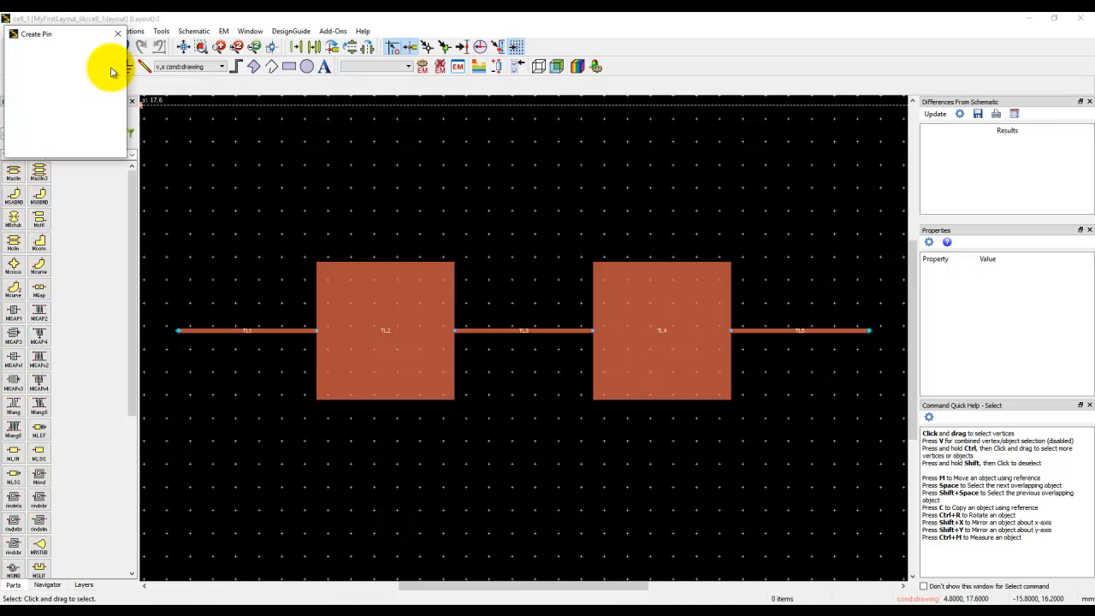
{"action": "left_click", "coordinate": [179, 332]}
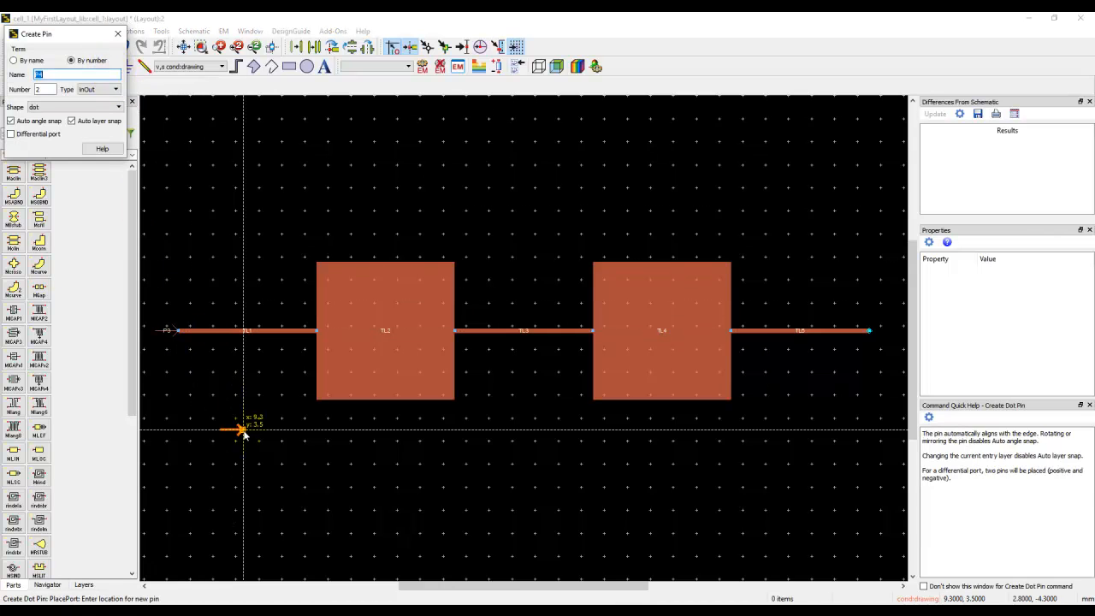
{"action": "left_click", "coordinate": [870, 334]}
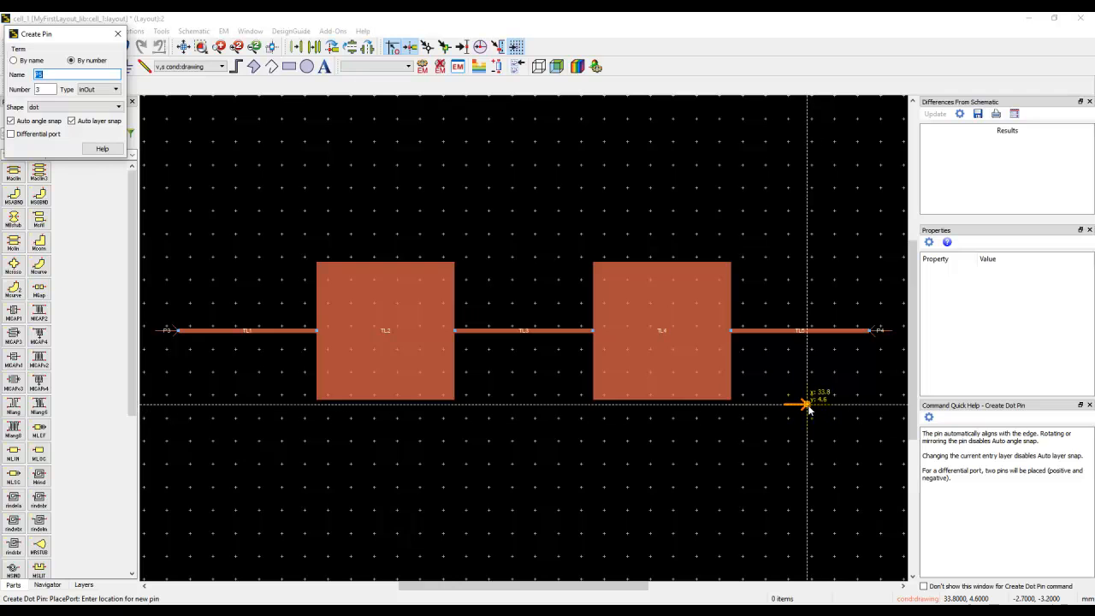
{"action": "key", "text": "Escape"}
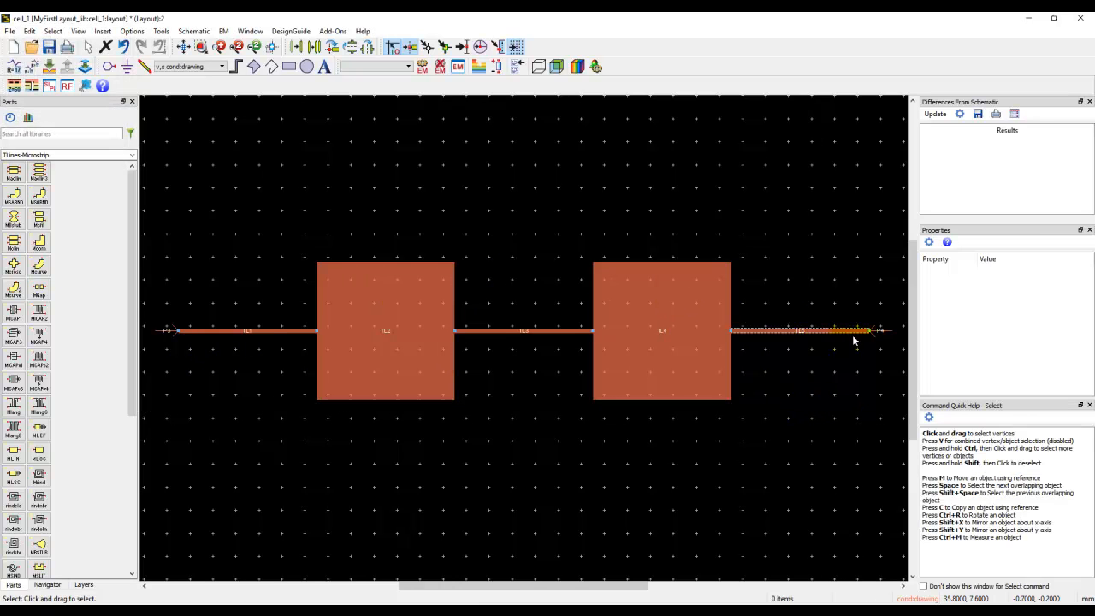
- Inspect how the pin is attached to the outer edge of TL5, and return to the full layout with nothing selected
{"action": "scroll", "coordinate": [872, 351], "scroll_direction": "up", "scroll_amount": 3}
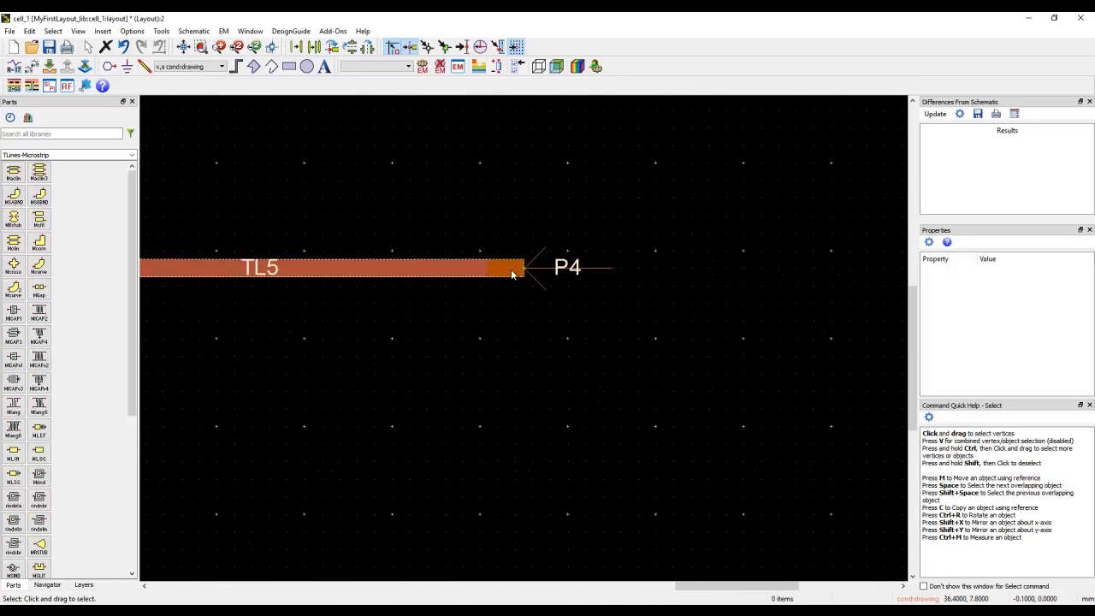
{"action": "scroll", "coordinate": [512, 273], "scroll_direction": "up", "scroll_amount": 1}
{"action": "left_click", "coordinate": [552, 308]}
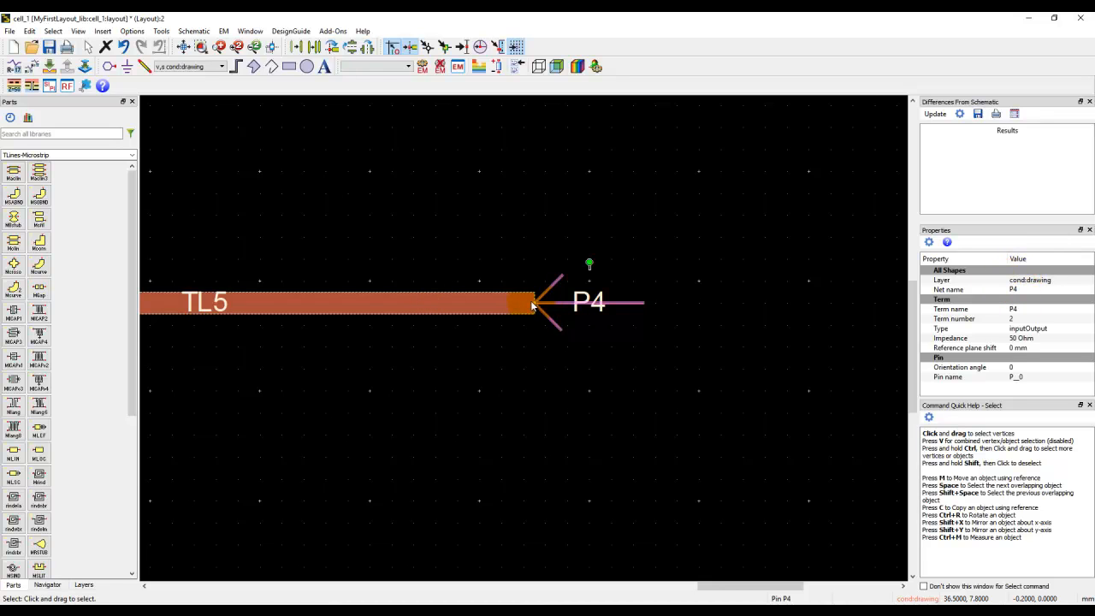
{"action": "left_click", "coordinate": [183, 47]}
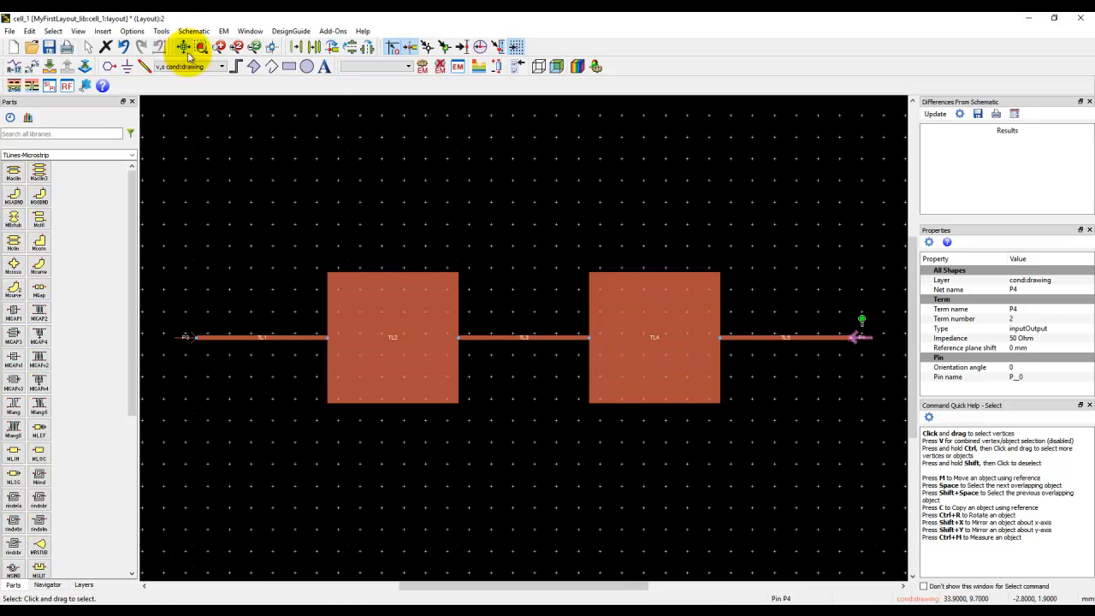
{"action": "left_click", "coordinate": [257, 245]}
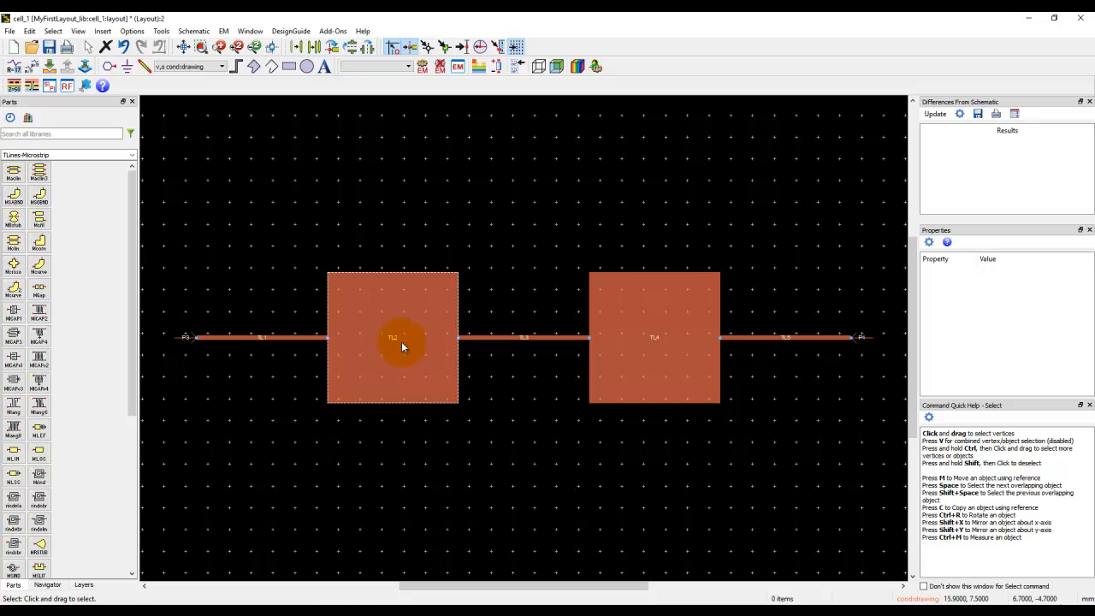
- Check which layout layer the substrate's conductor is mapped to, and close the substrate definition
{"action": "left_click", "coordinate": [479, 66]}
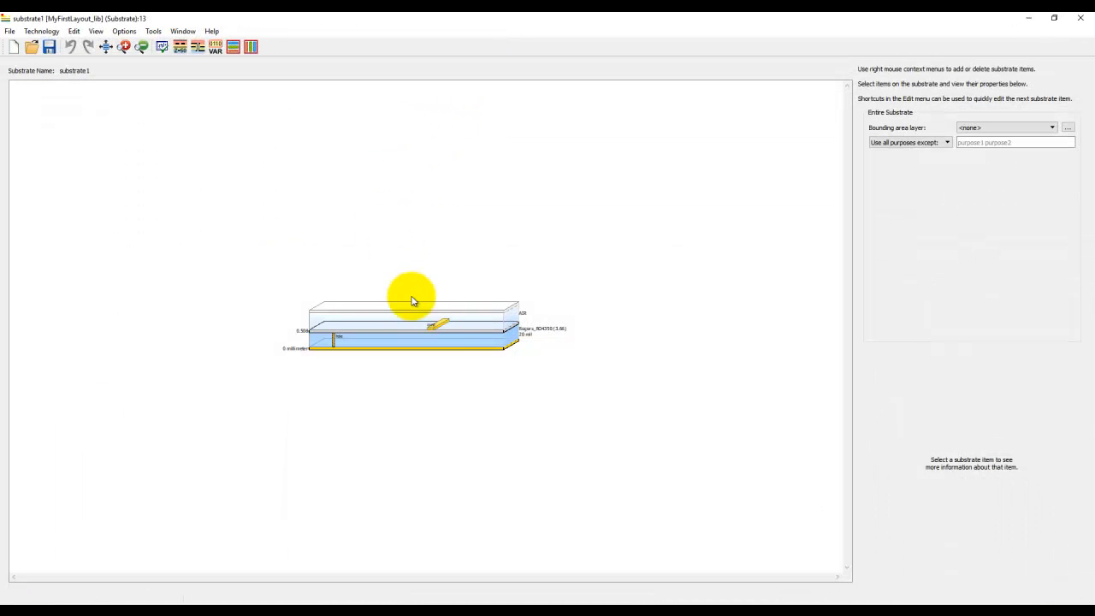
{"action": "left_click", "coordinate": [441, 335]}
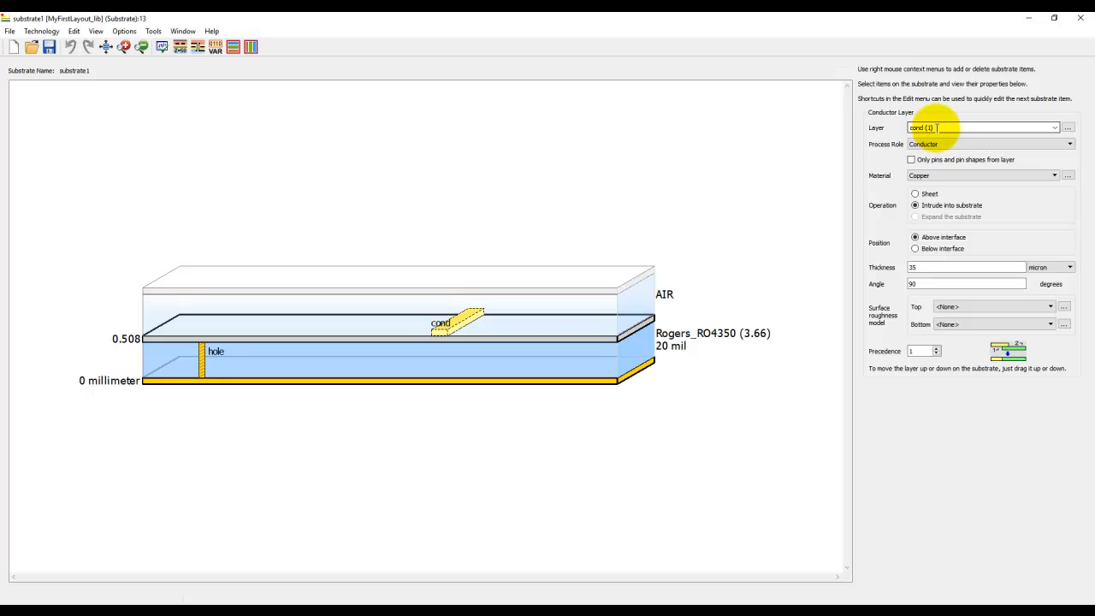
{"action": "left_click", "coordinate": [1052, 127]}
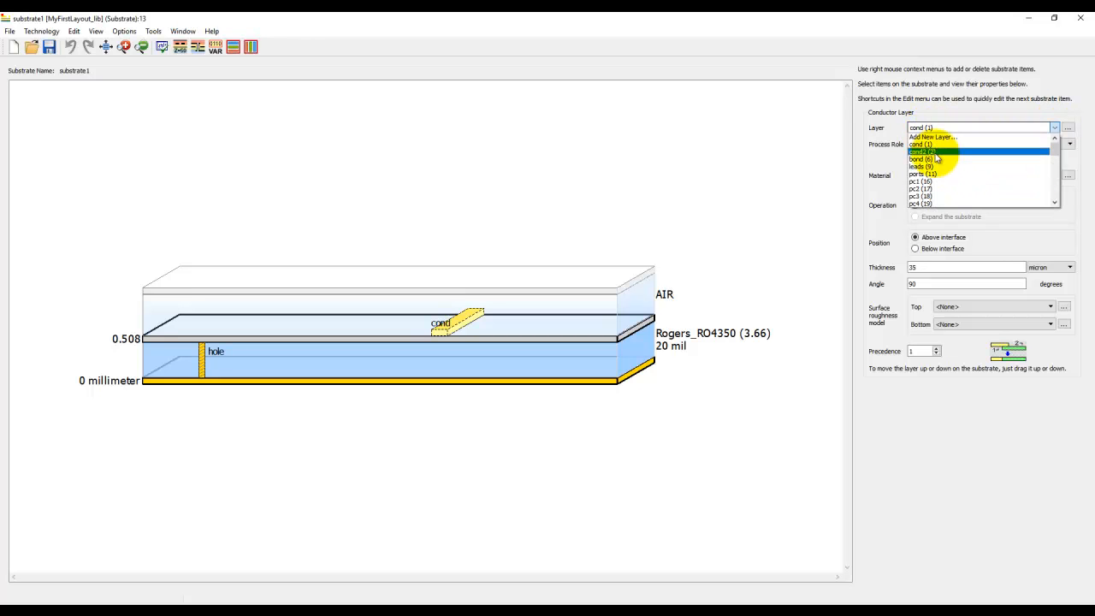
{"action": "left_click", "coordinate": [723, 166]}
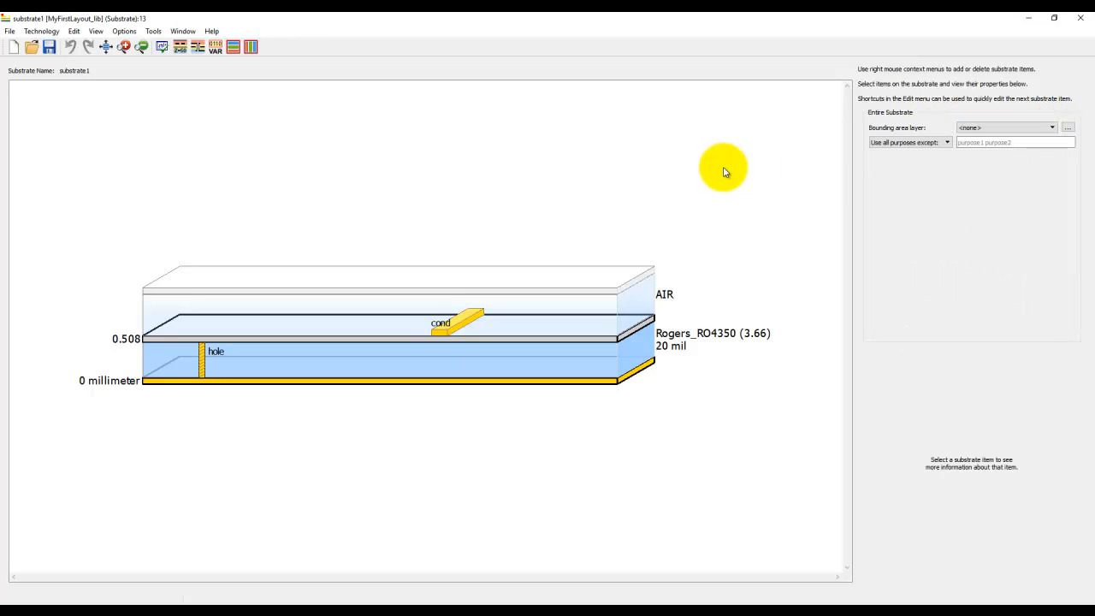
{"action": "left_click", "coordinate": [1084, 18]}
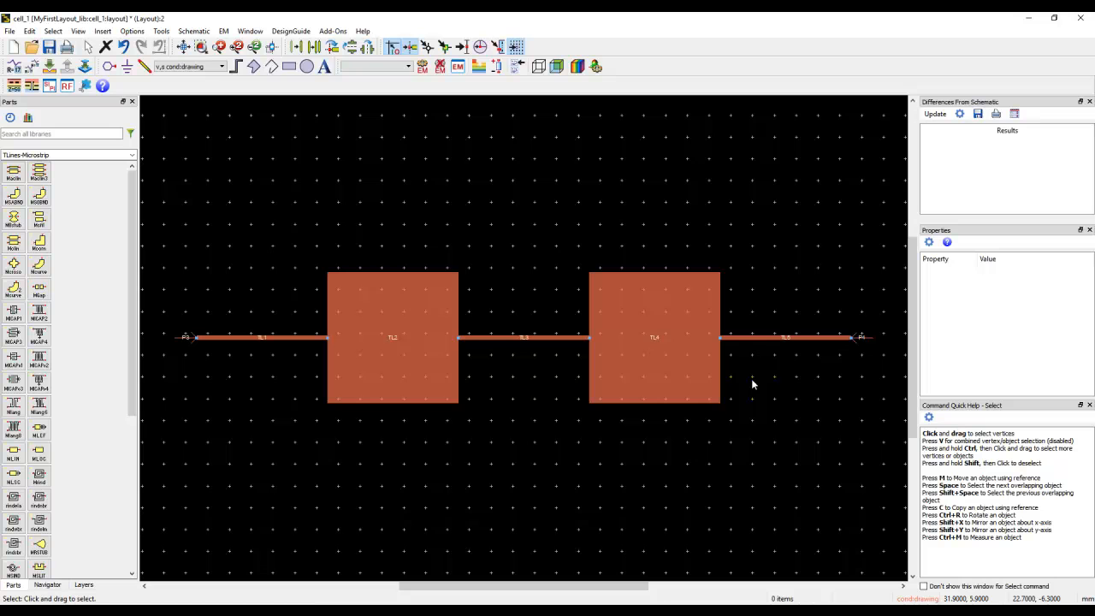
- Save the layout and create an EM setup view named Momentum_EM with no template, keeping that custom name
{"action": "left_click", "coordinate": [48, 47]}
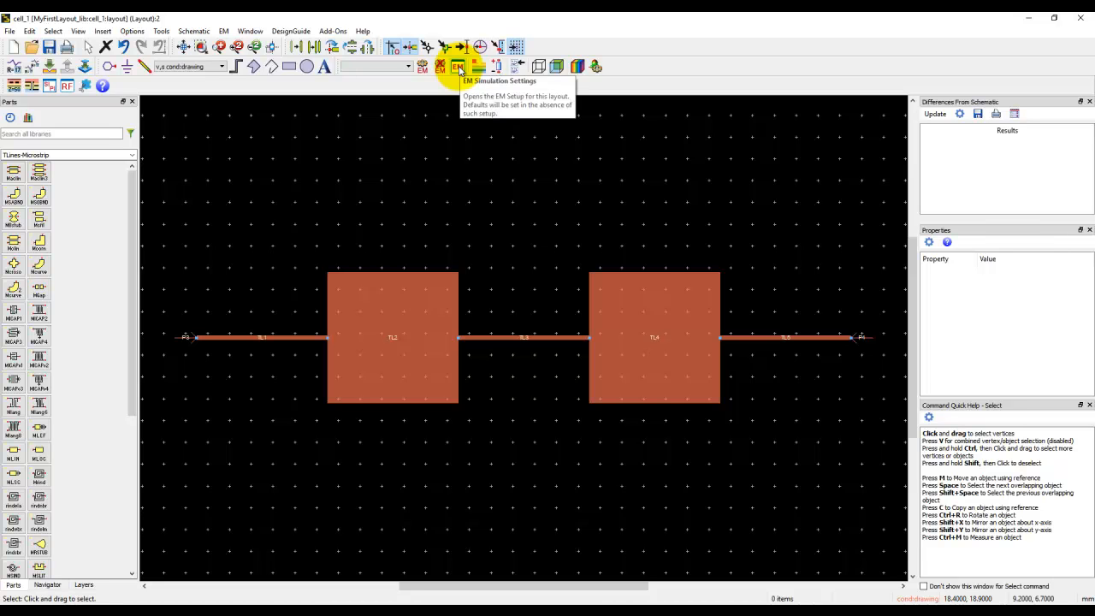
{"action": "left_click", "coordinate": [223, 30]}
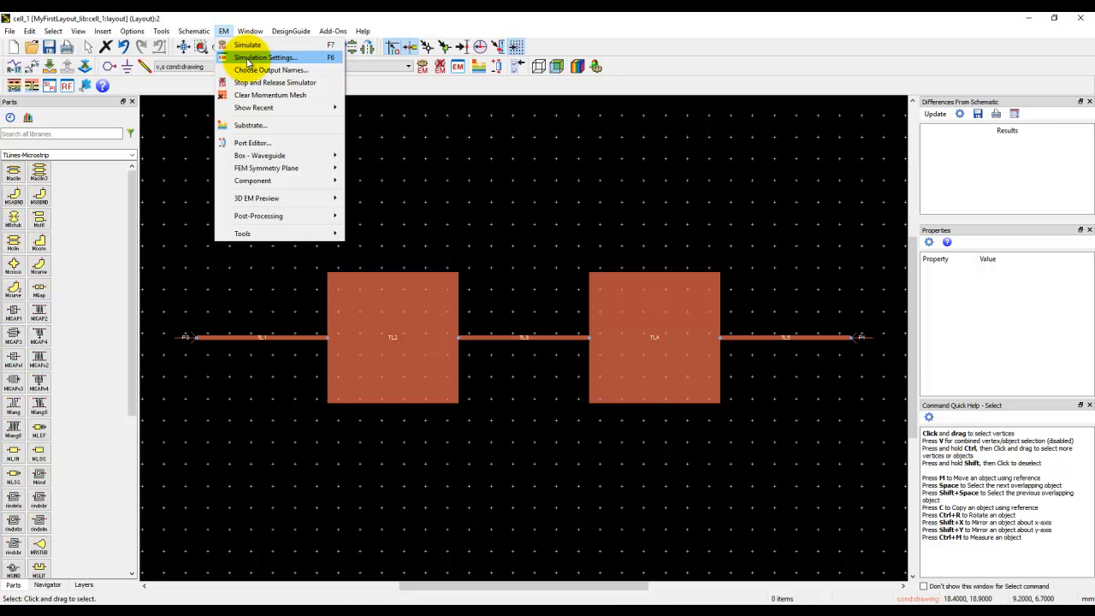
{"action": "left_click", "coordinate": [248, 56]}
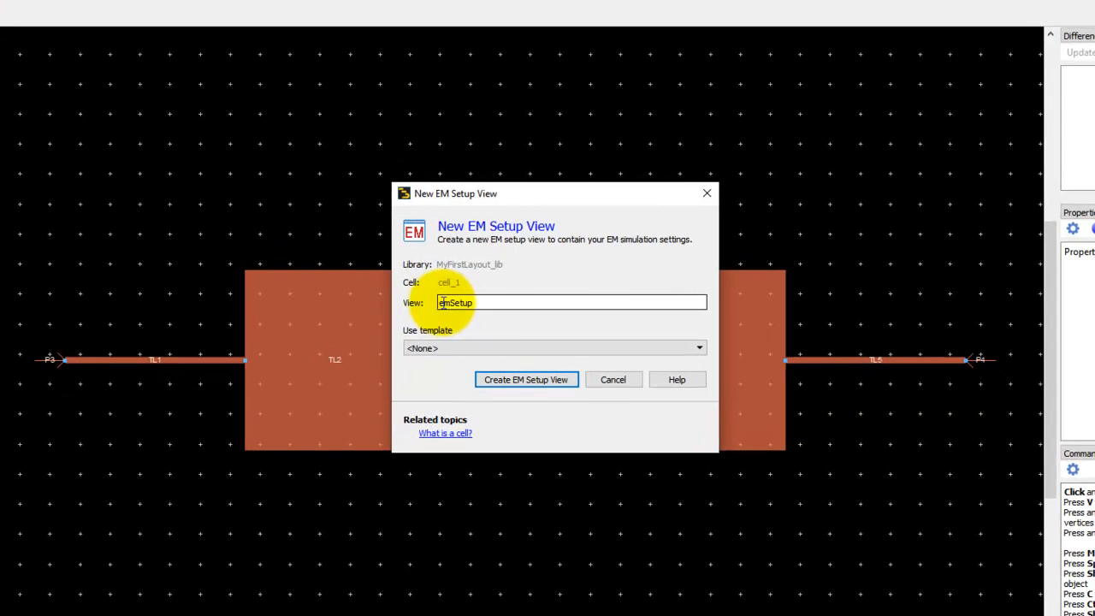
{"action": "left_click_drag", "start_coordinate": [443, 303], "coordinate": [496, 305]}
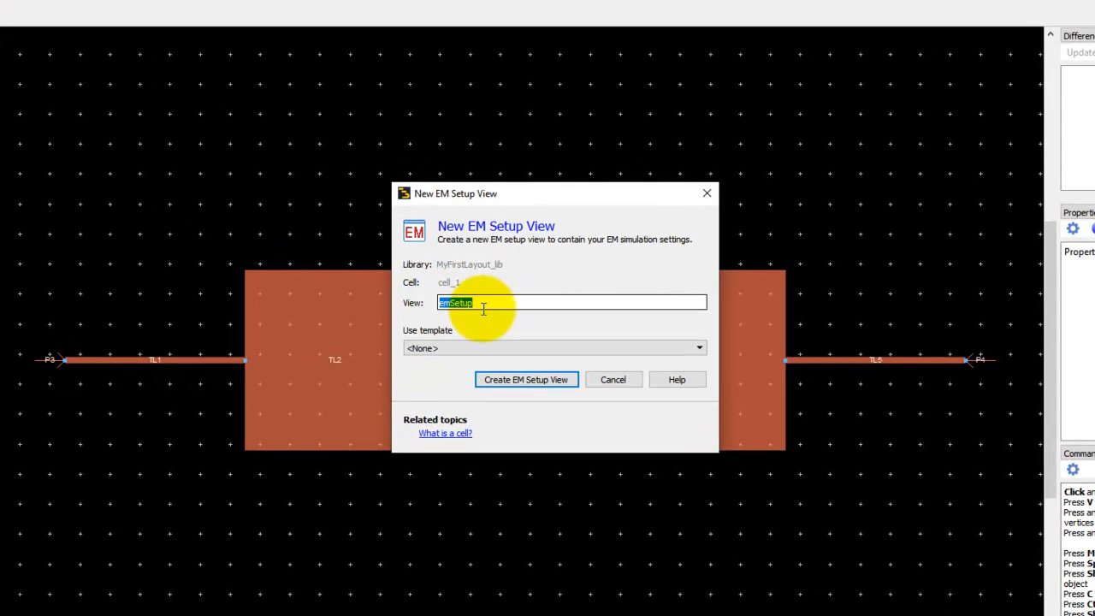
{"action": "type", "text": "Momentum_EM"}
{"action": "left_click", "coordinate": [452, 348]}
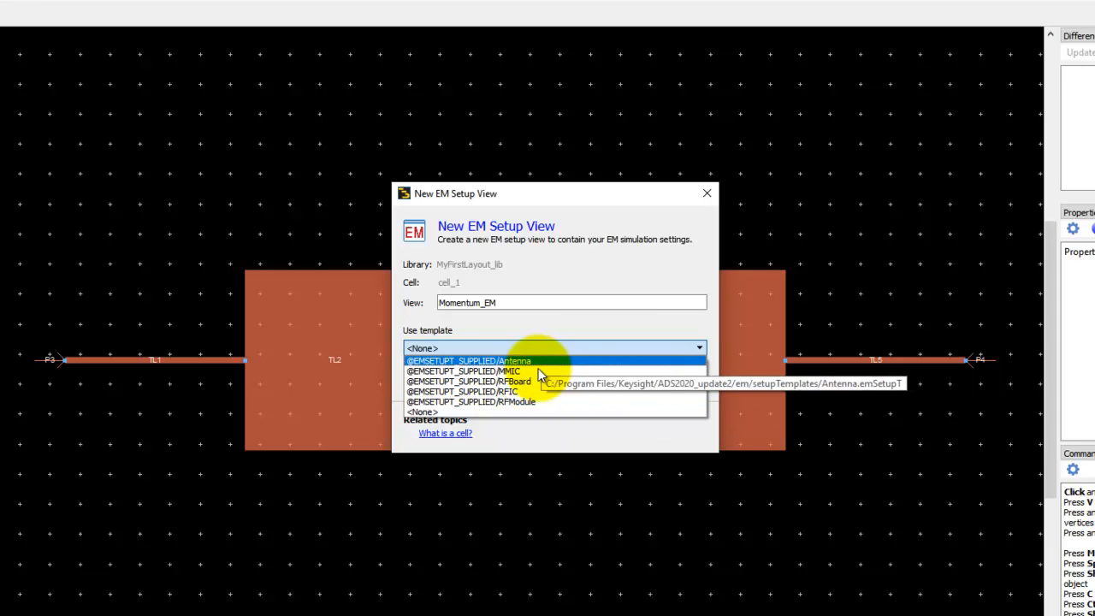
{"action": "left_click", "coordinate": [518, 412]}
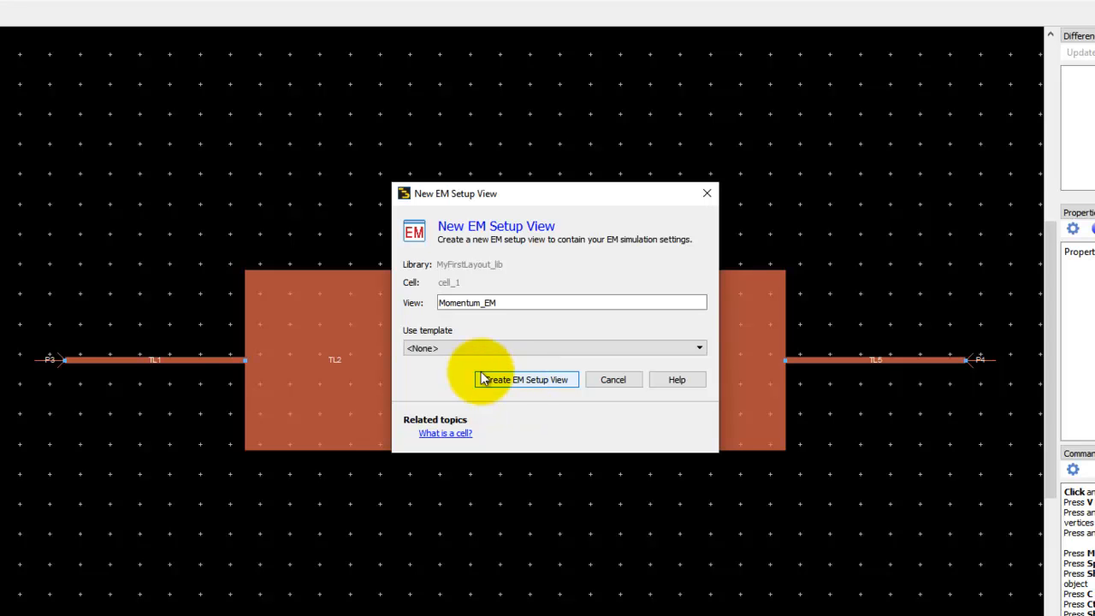
{"action": "left_click", "coordinate": [511, 378]}
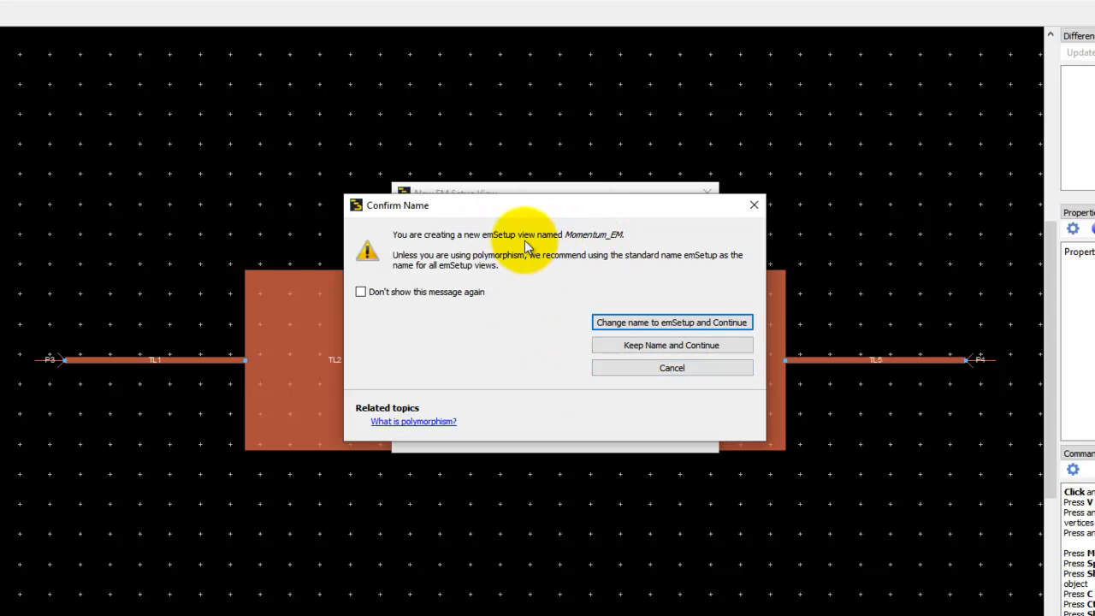
{"action": "left_click", "coordinate": [643, 352]}
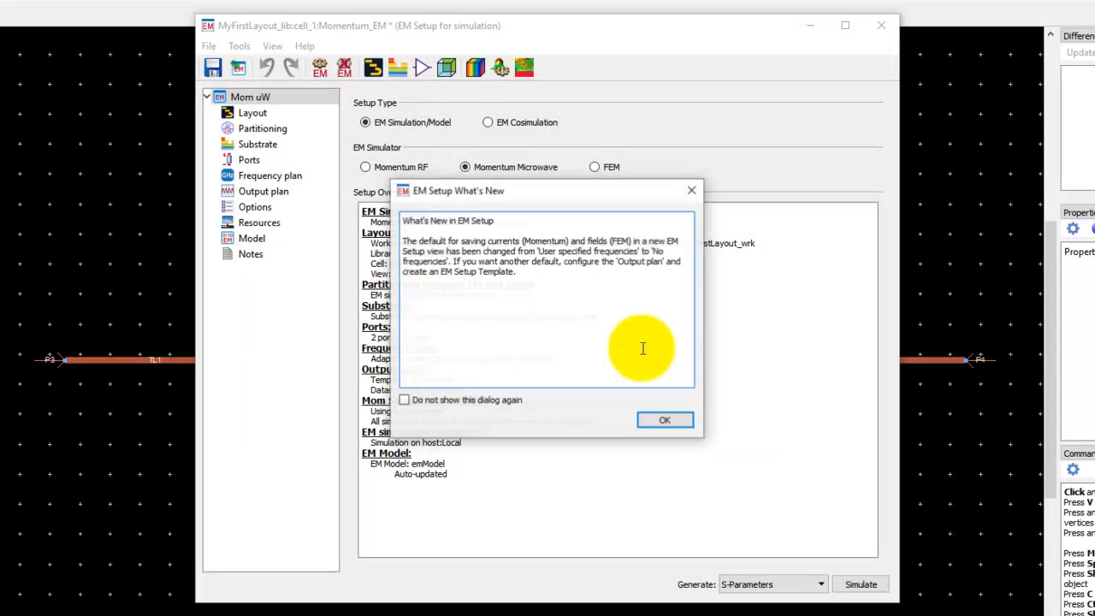
{"action": "left_click", "coordinate": [667, 421]}
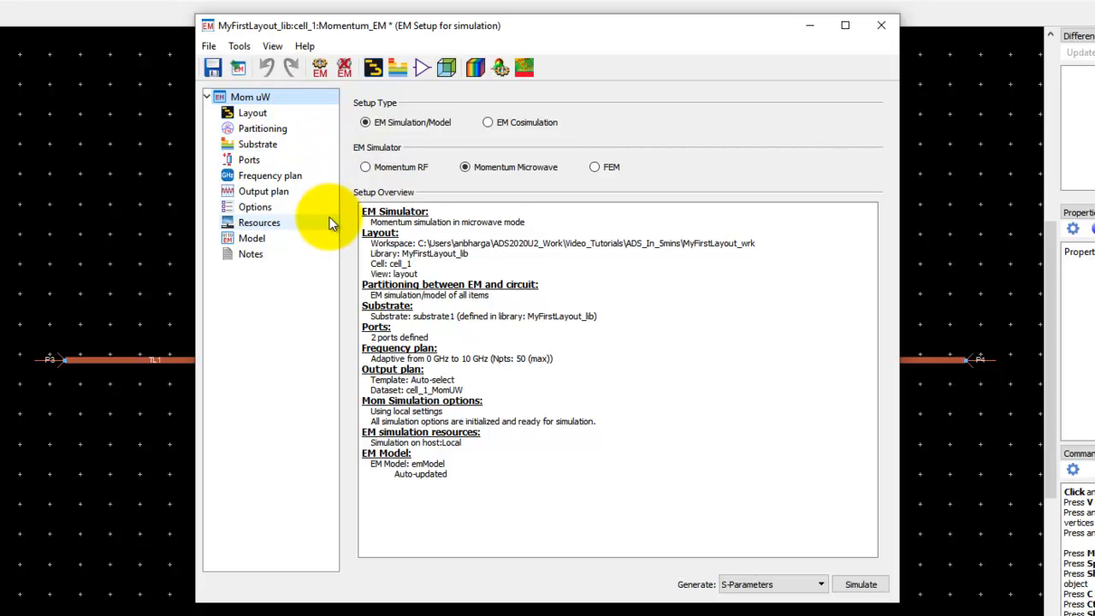
- Review the substrate and port definitions in the EM setup
{"action": "left_click", "coordinate": [276, 145]}
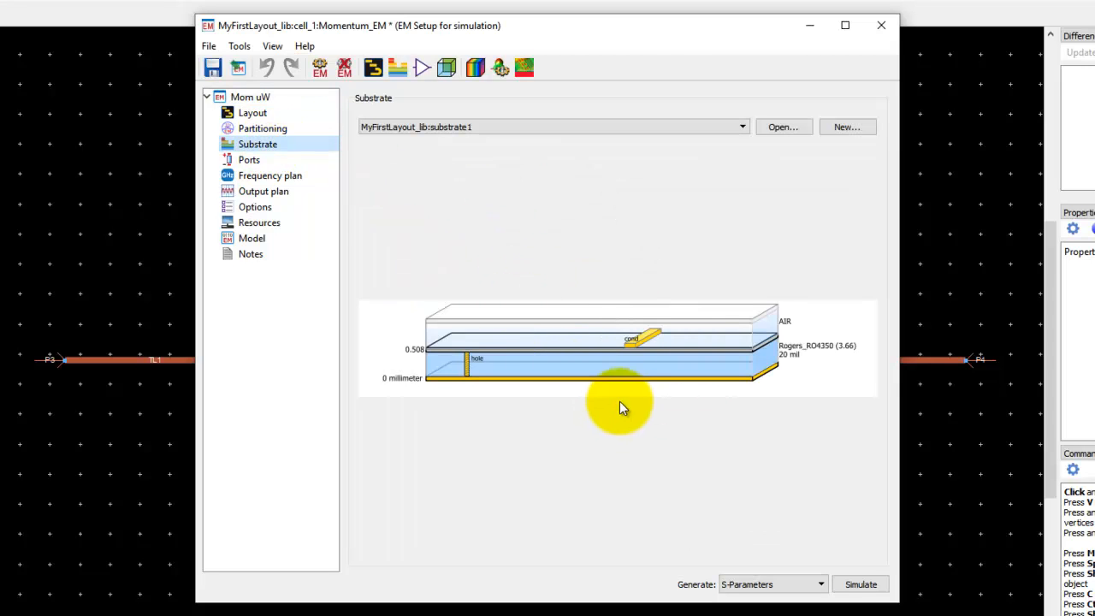
{"action": "left_click", "coordinate": [253, 162]}
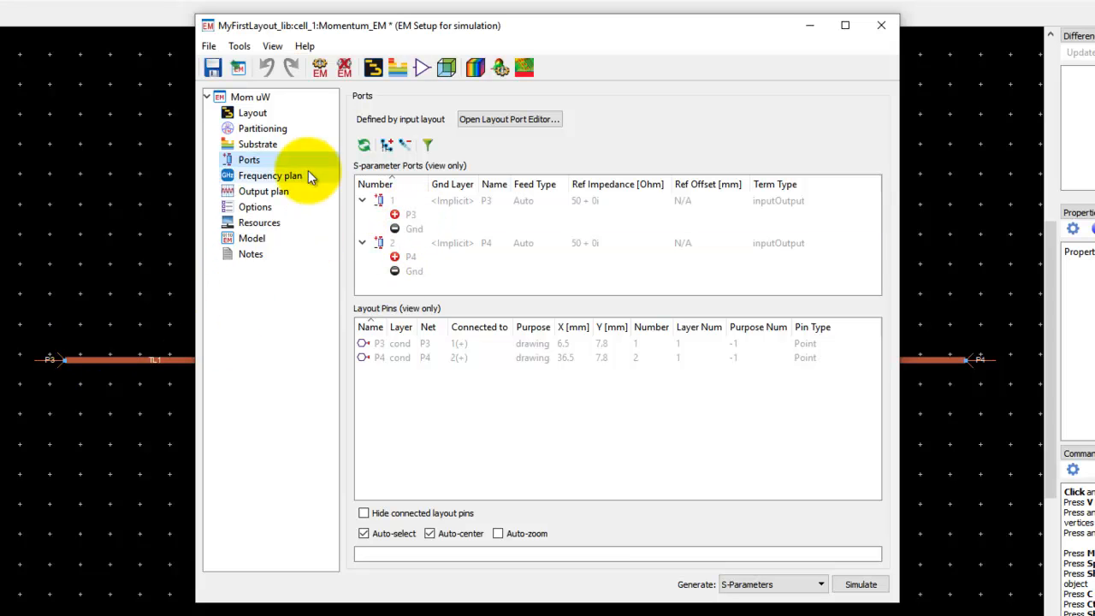
{"action": "left_click", "coordinate": [284, 148]}
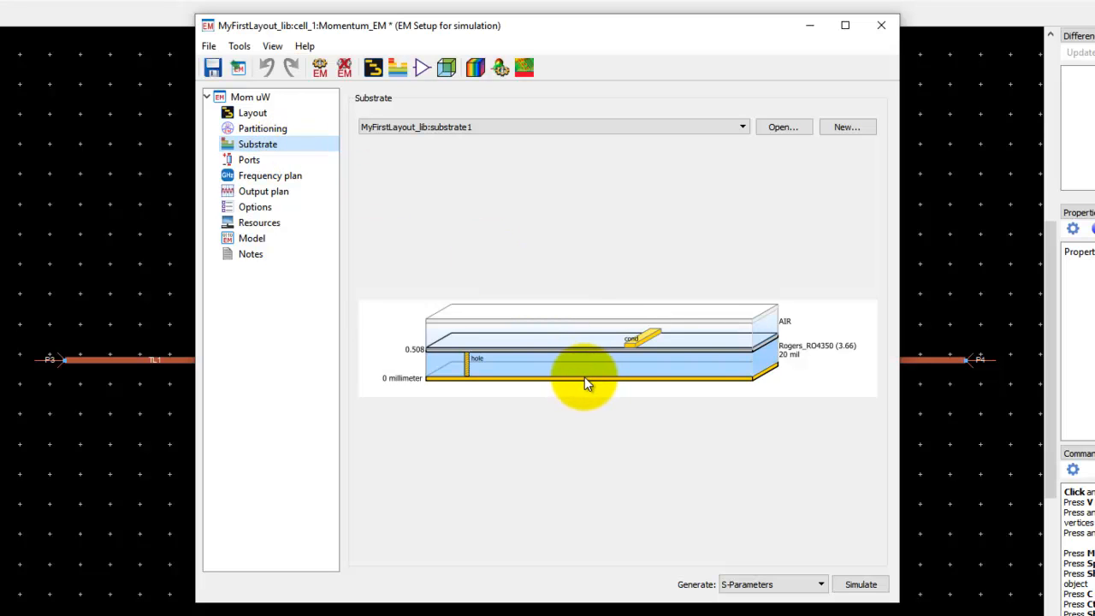
{"action": "left_click", "coordinate": [259, 165]}
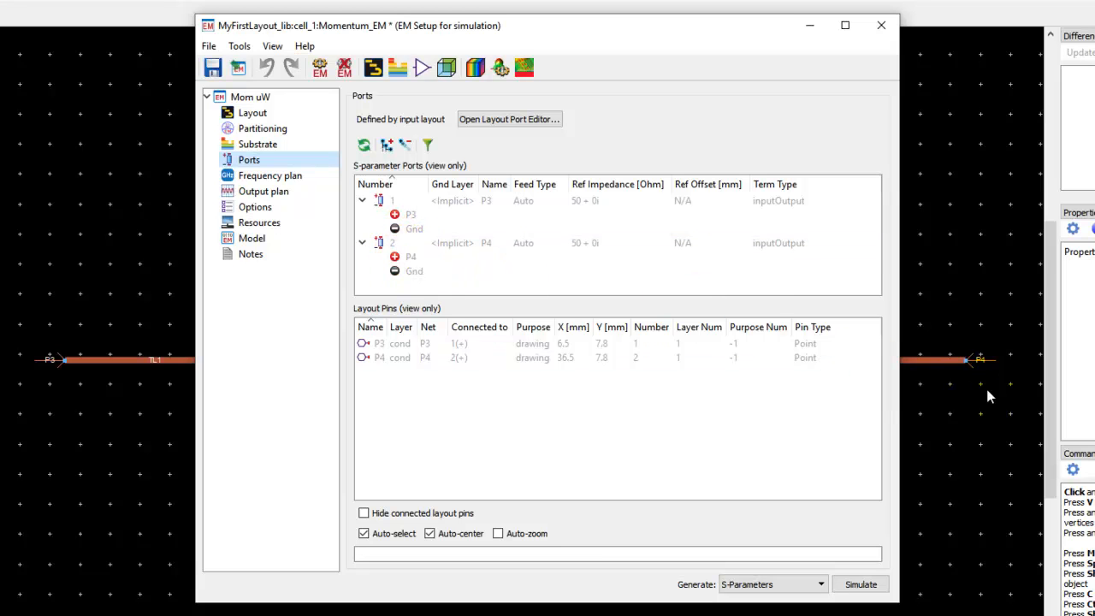
- Set the adaptive frequency sweep's stop frequency to 6 GHz and its maximum number of points to 101
{"action": "left_click", "coordinate": [269, 176]}
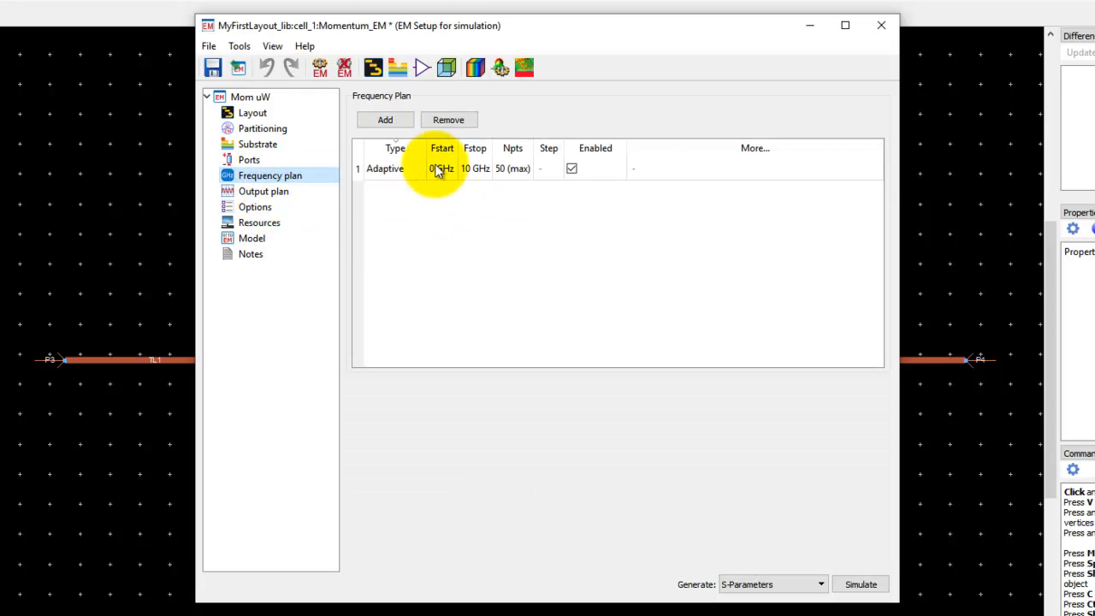
{"action": "left_click", "coordinate": [467, 171]}
{"action": "left_click", "coordinate": [469, 171]}
{"action": "type", "text": "6"}
{"action": "key", "text": "Return"}
{"action": "left_click", "coordinate": [493, 167]}
{"action": "left_click", "coordinate": [493, 168]}
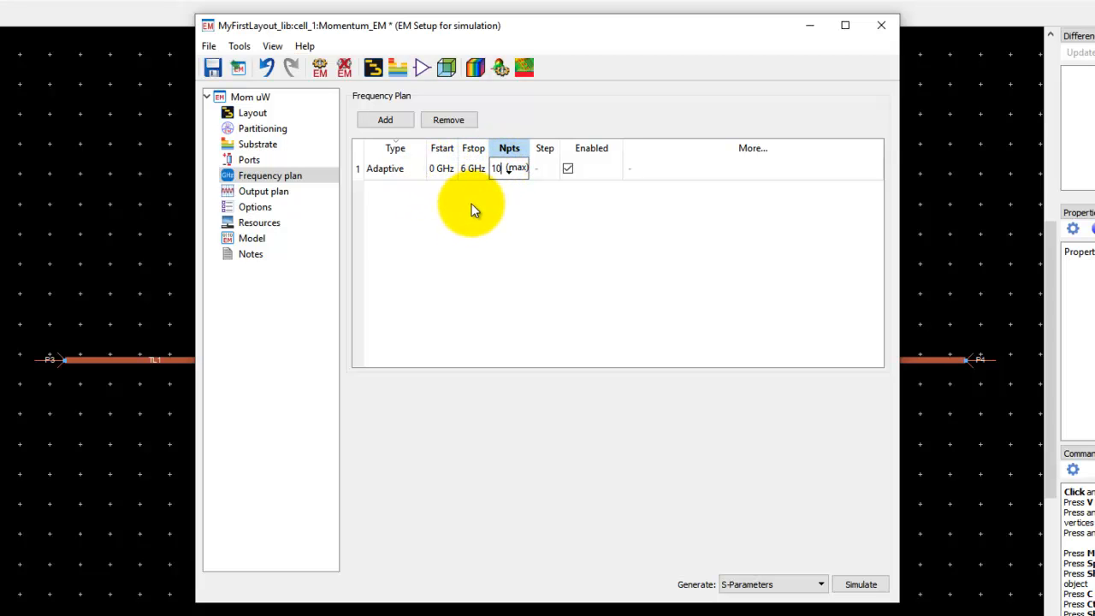
{"action": "left_click", "coordinate": [481, 234]}
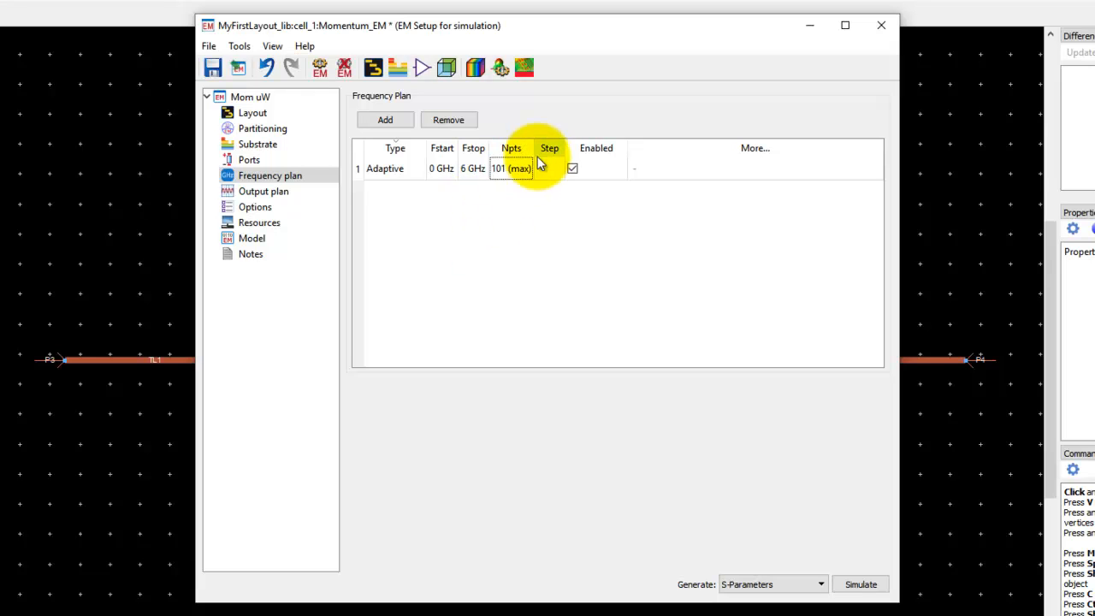
- Look through the sweep types available for the frequency plan entry without choosing a different one
{"action": "left_click", "coordinate": [410, 170]}
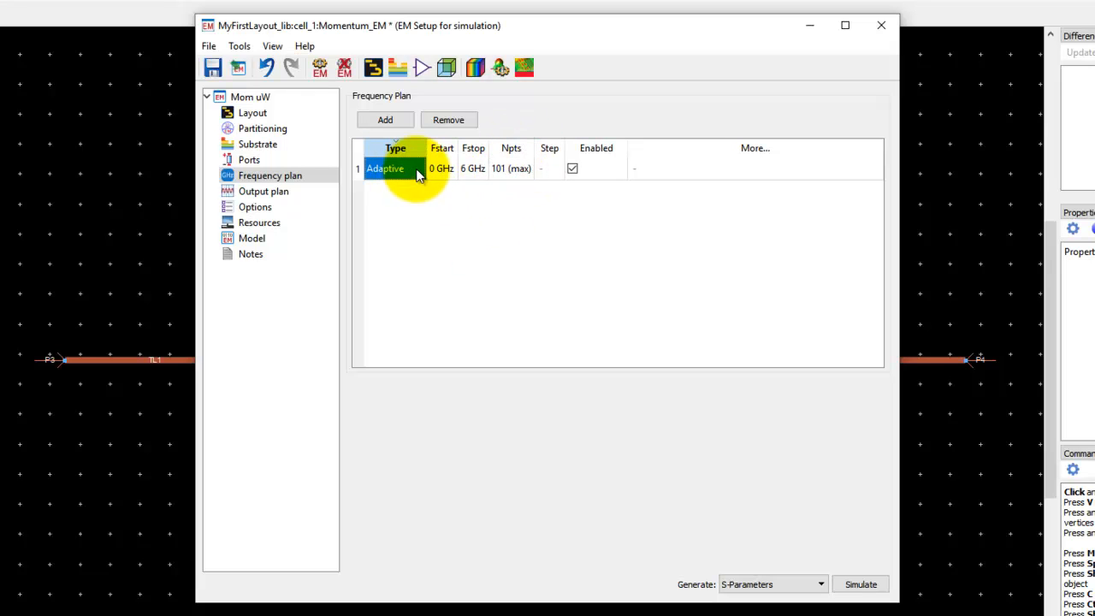
{"action": "left_click", "coordinate": [395, 176]}
{"action": "double_click", "coordinate": [405, 173]}
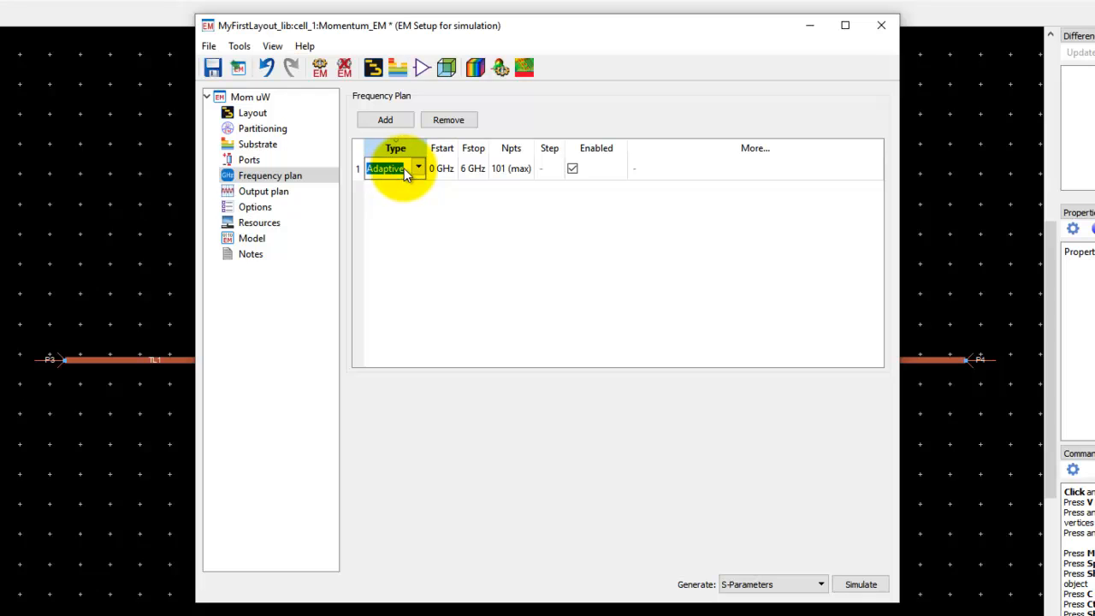
{"action": "left_click", "coordinate": [418, 169]}
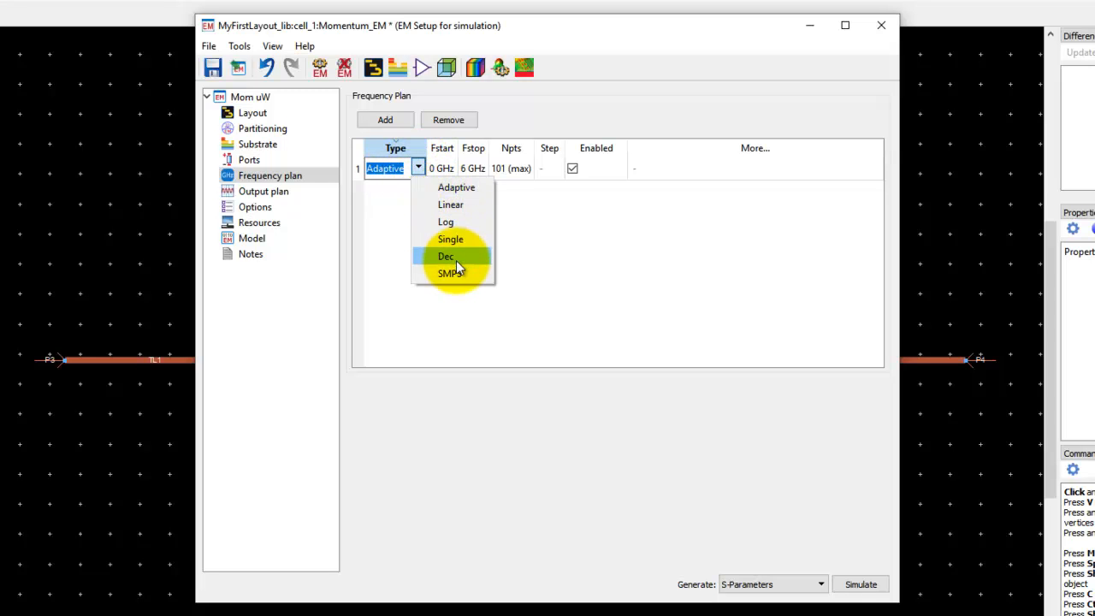
{"action": "left_click", "coordinate": [559, 251]}
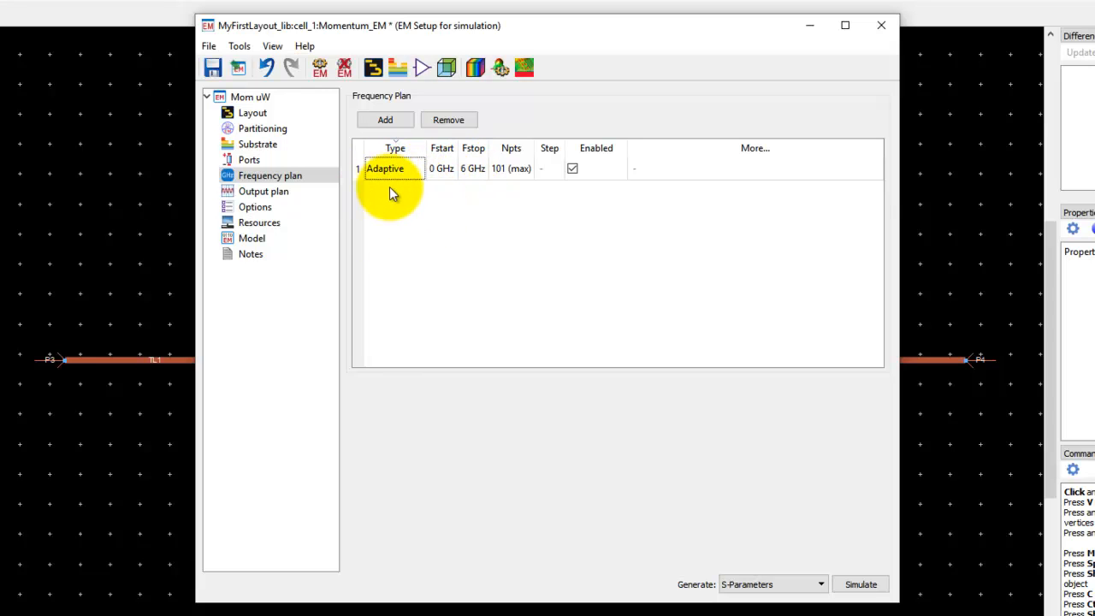
- Review the global mesh density in the simulation options and run the EM simulation to generate S-parameters
{"action": "left_click", "coordinate": [265, 208]}
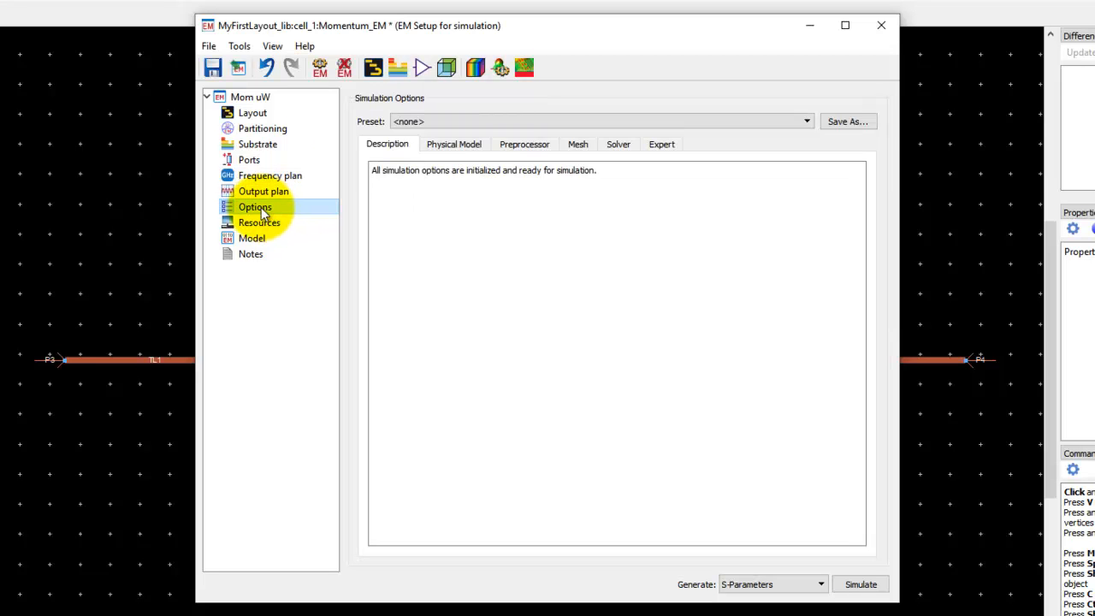
{"action": "left_click", "coordinate": [579, 147]}
{"action": "left_click", "coordinate": [484, 307]}
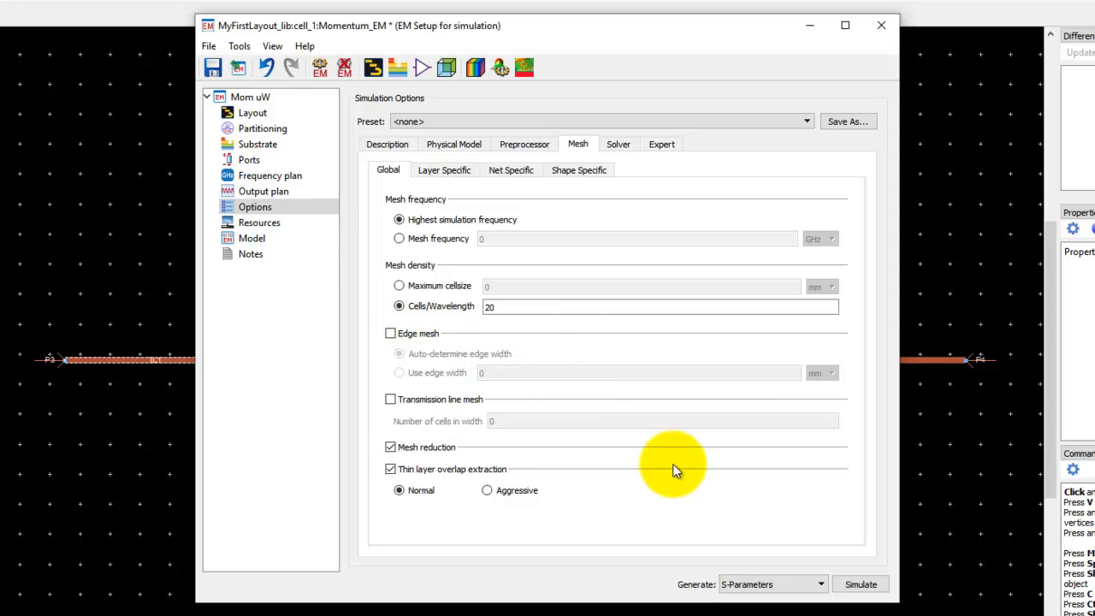
{"action": "mouse_move", "coordinate": [672, 467]}
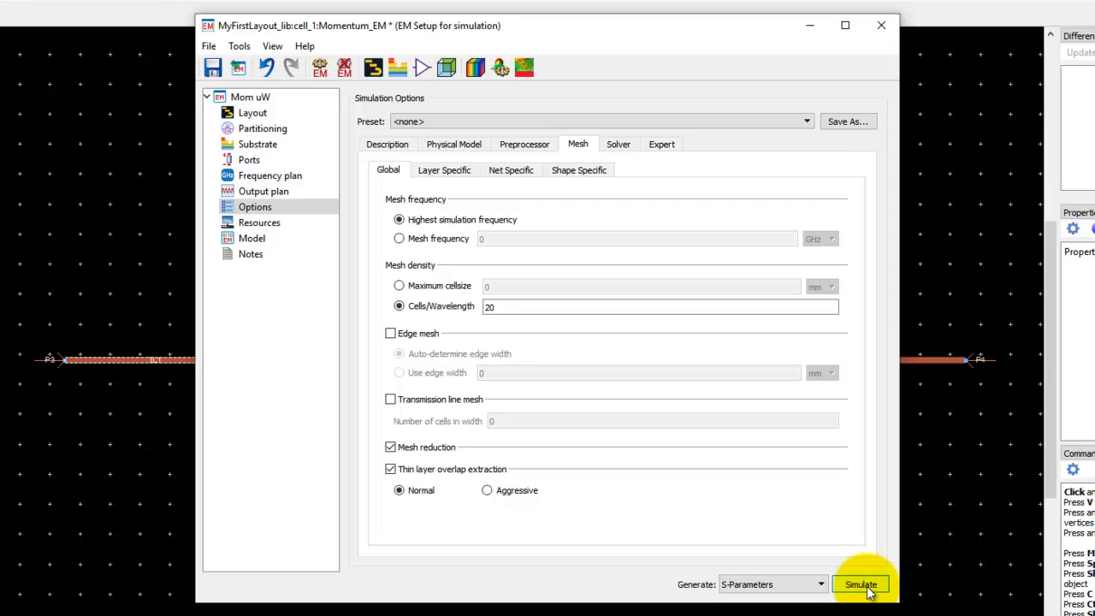
{"action": "left_click", "coordinate": [863, 587]}
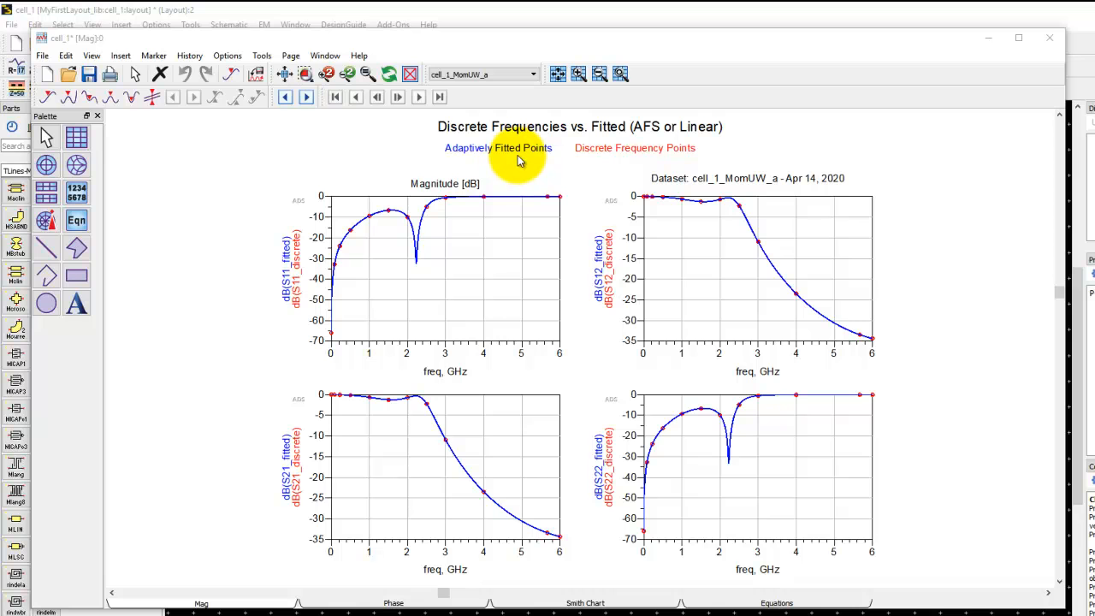
- Look through the datasets available for the S-parameter plots, keeping cell_1_MomUW_a as the default dataset
{"action": "left_click", "coordinate": [533, 74]}
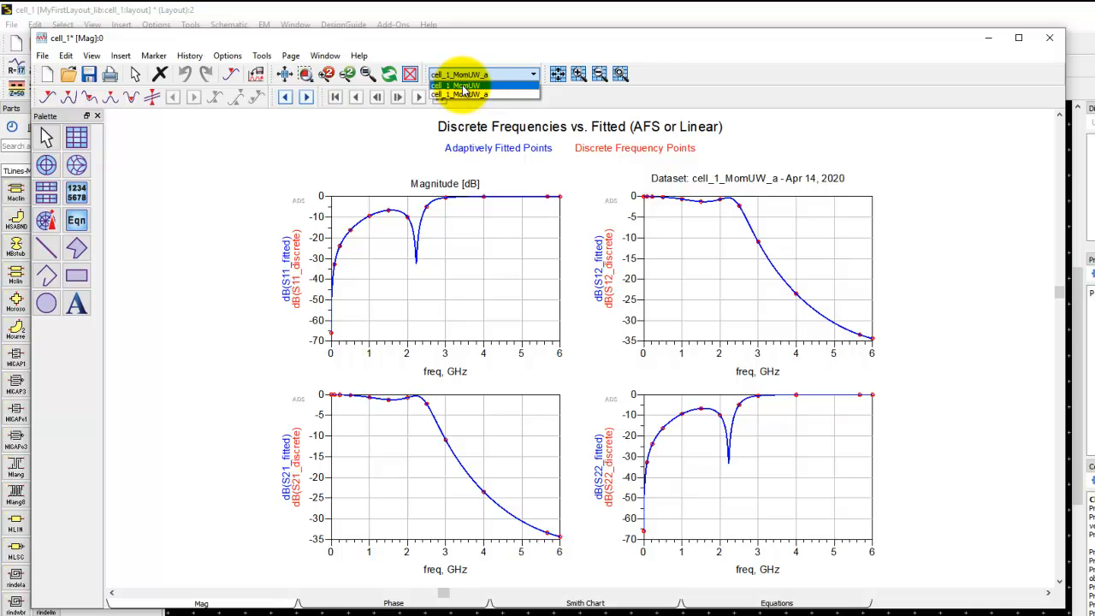
{"action": "left_click", "coordinate": [366, 268]}
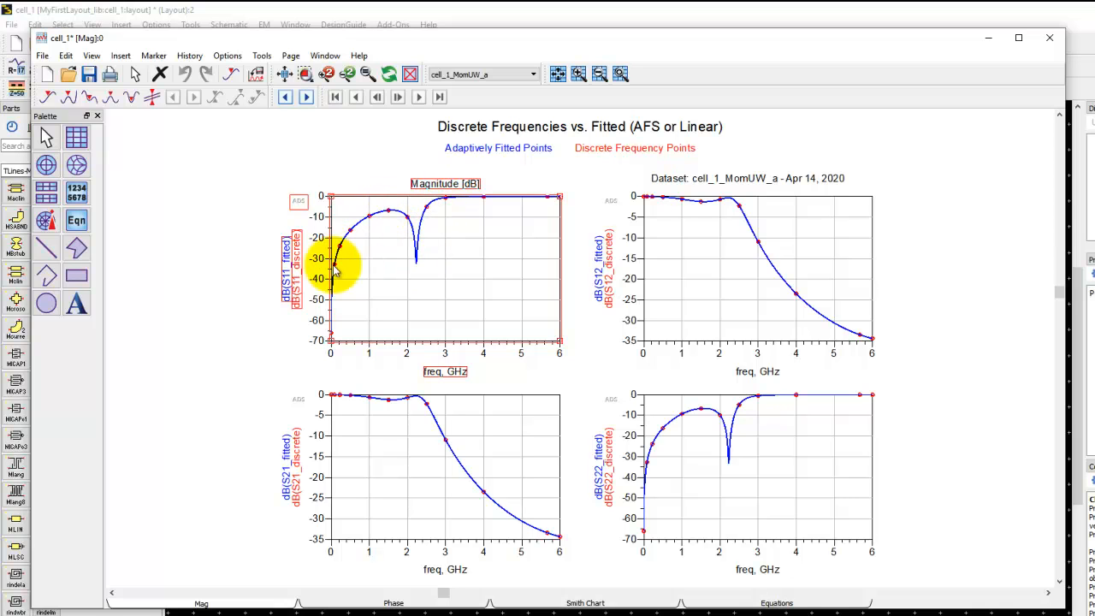
{"action": "left_click", "coordinate": [496, 76]}
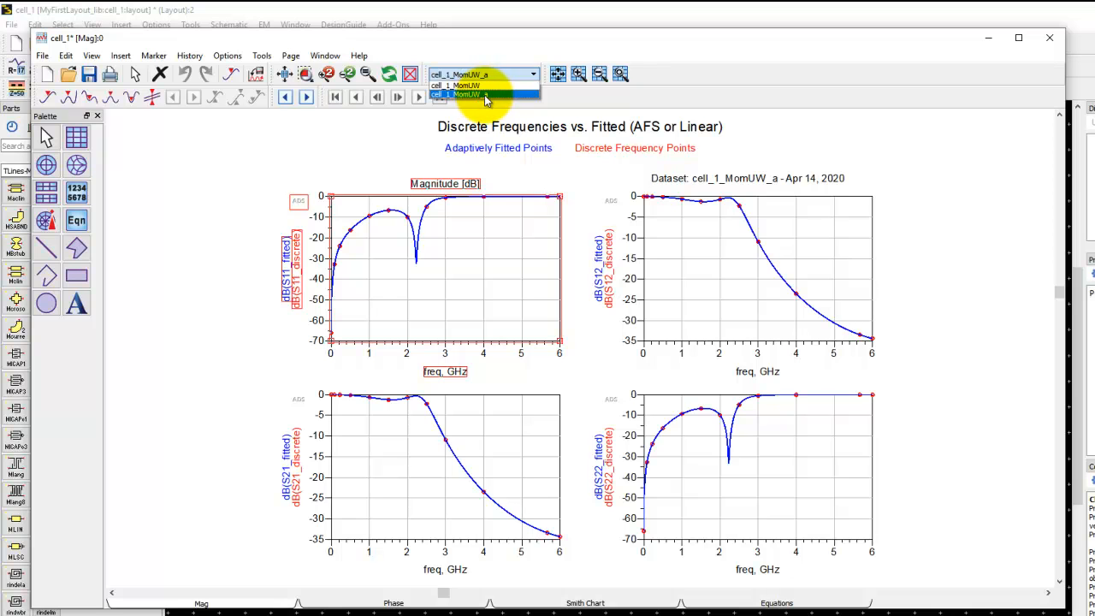
{"action": "left_click", "coordinate": [493, 95]}
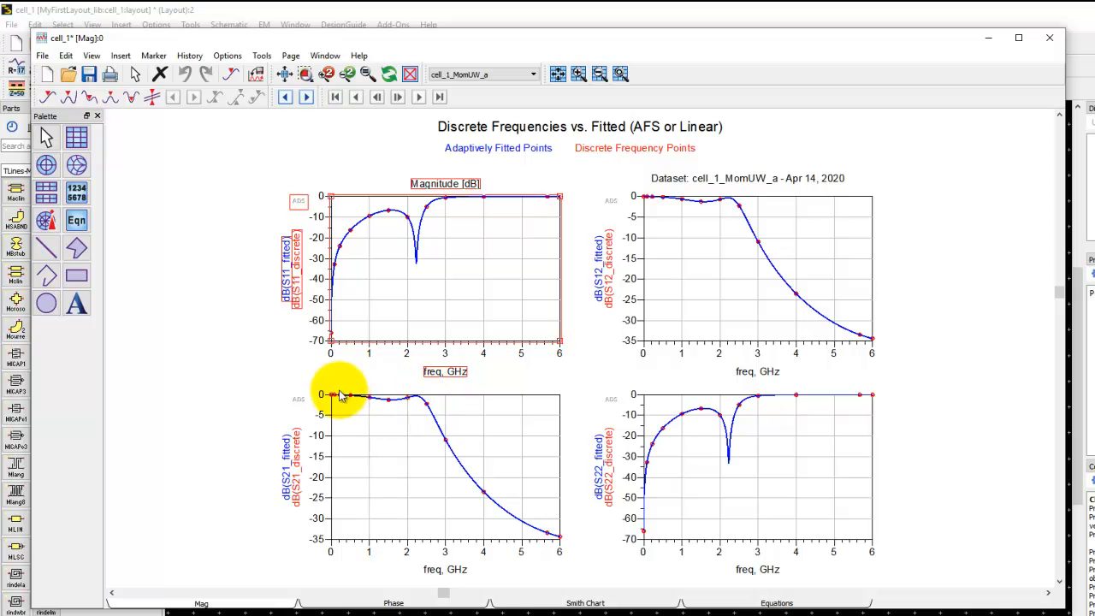
- Examine the simulated frequency points in the EEsof job's status messages, close the job window and clear the plot selection
{"action": "left_click", "coordinate": [547, 614]}
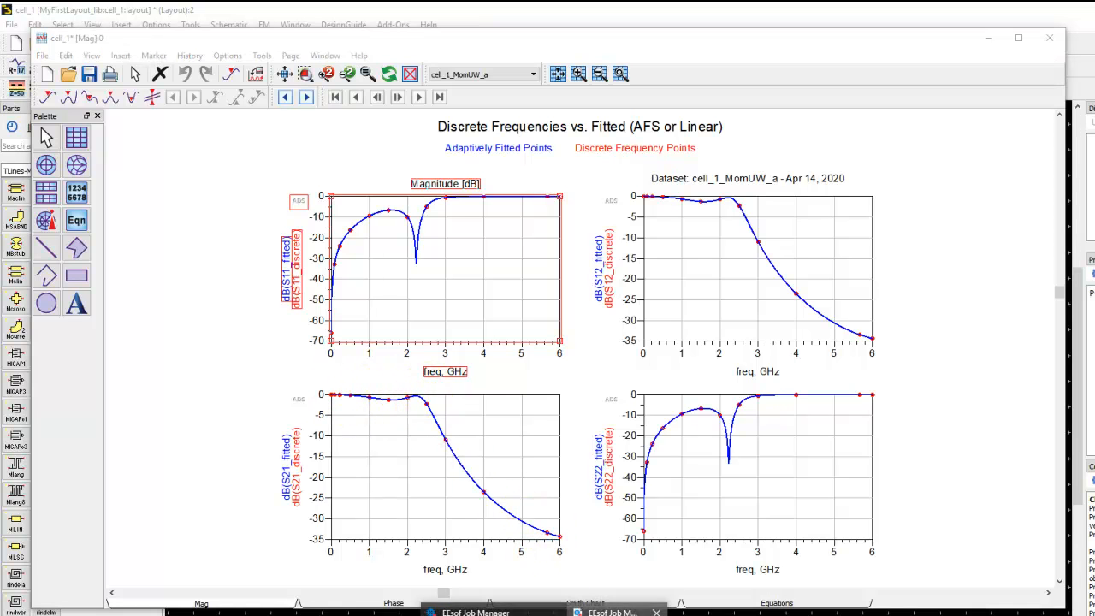
{"action": "left_click", "coordinate": [590, 613]}
{"action": "left_click_drag", "start_coordinate": [580, 446], "coordinate": [572, 363]}
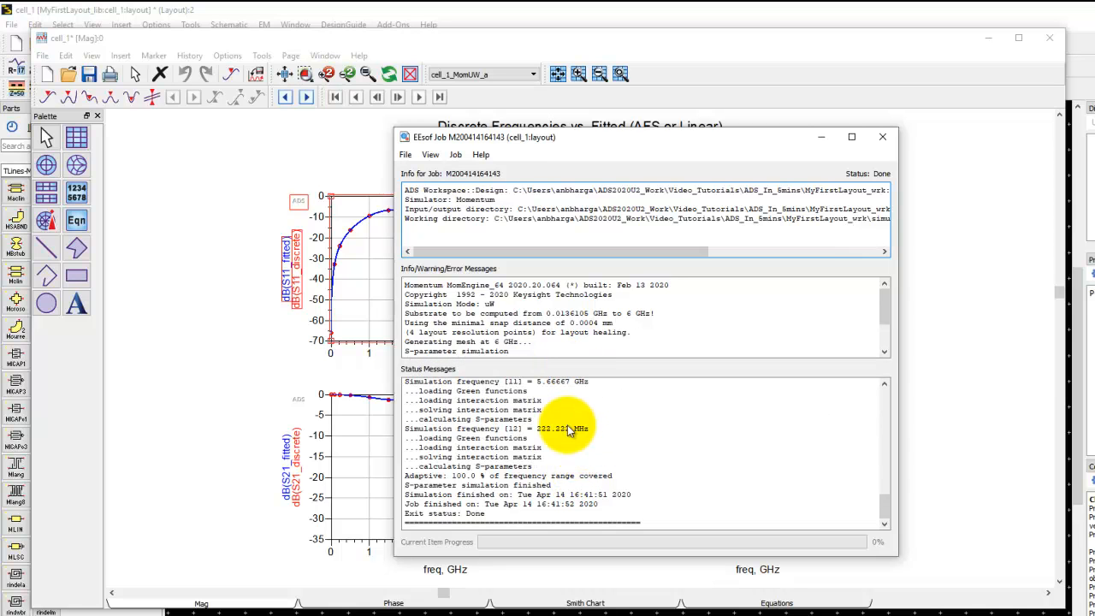
{"action": "left_click_drag", "start_coordinate": [506, 429], "coordinate": [588, 428]}
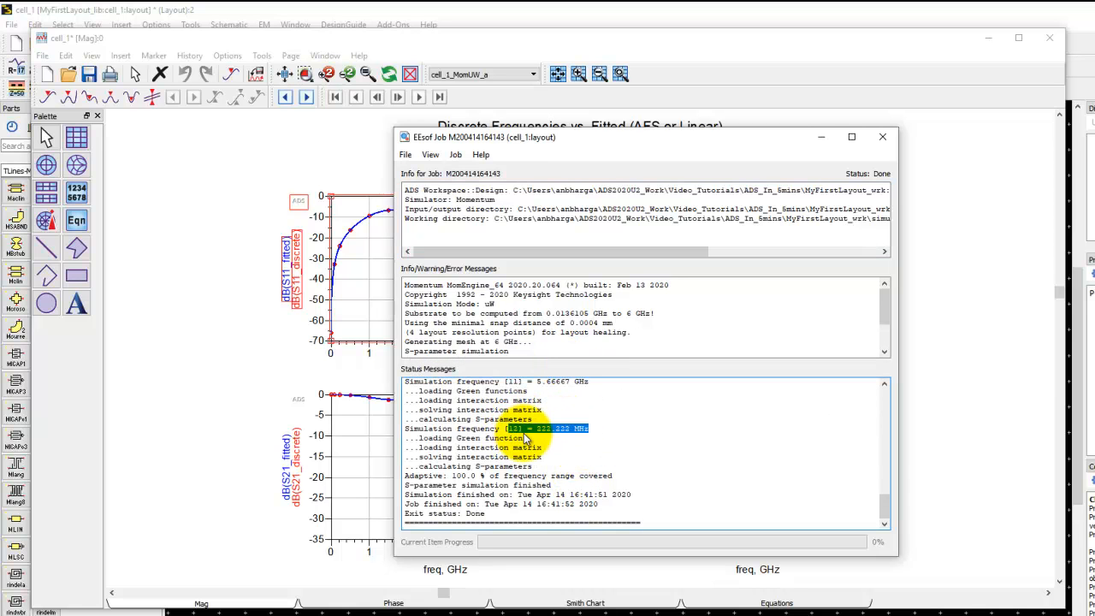
{"action": "left_click", "coordinate": [522, 437]}
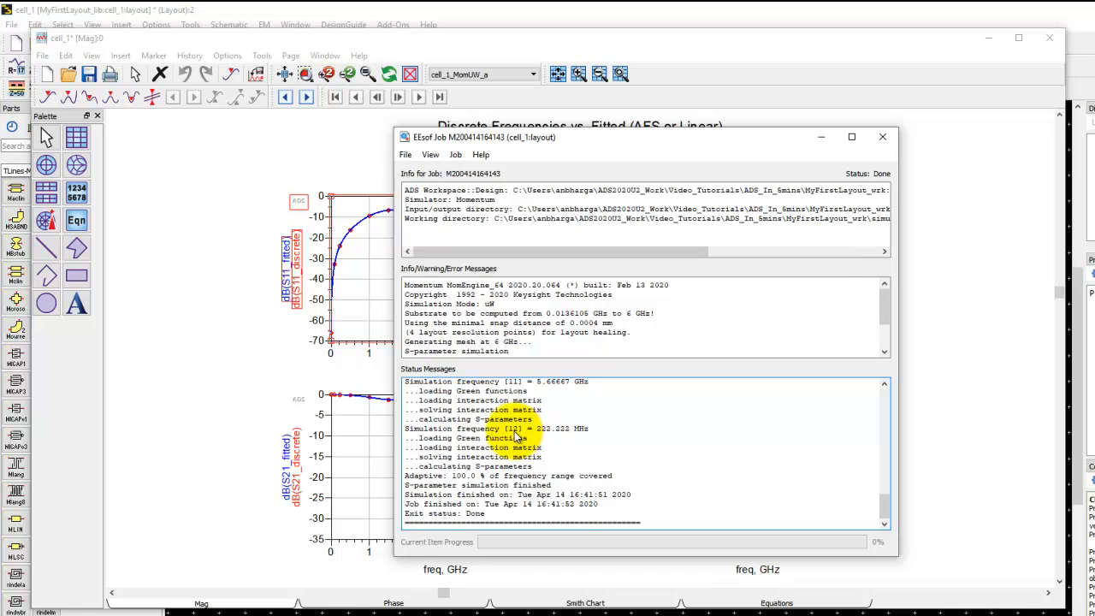
{"action": "left_click", "coordinate": [881, 138]}
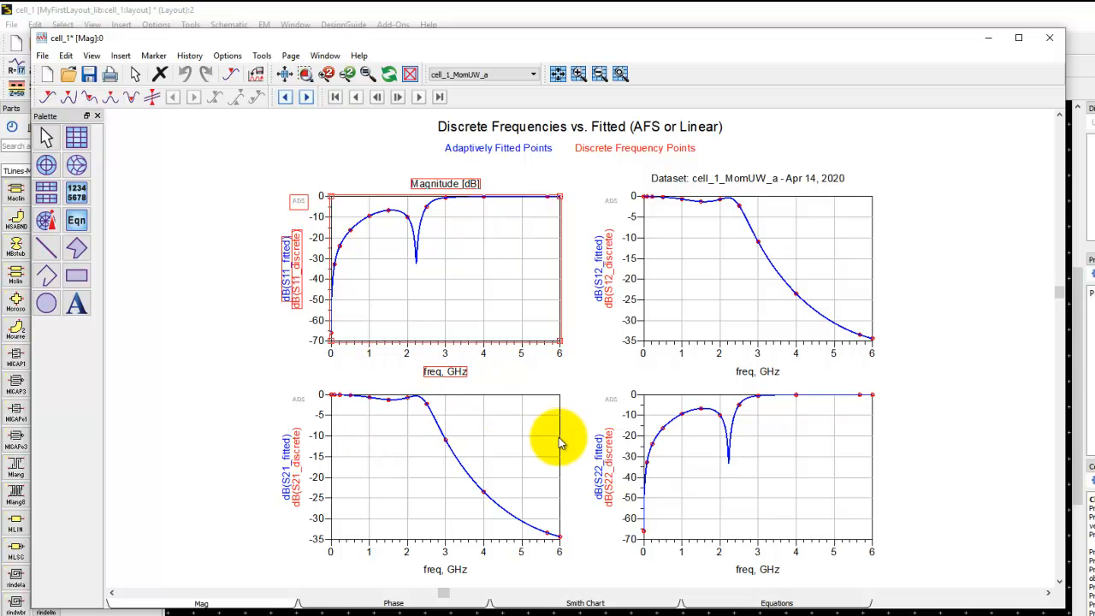
{"action": "left_click", "coordinate": [573, 410]}
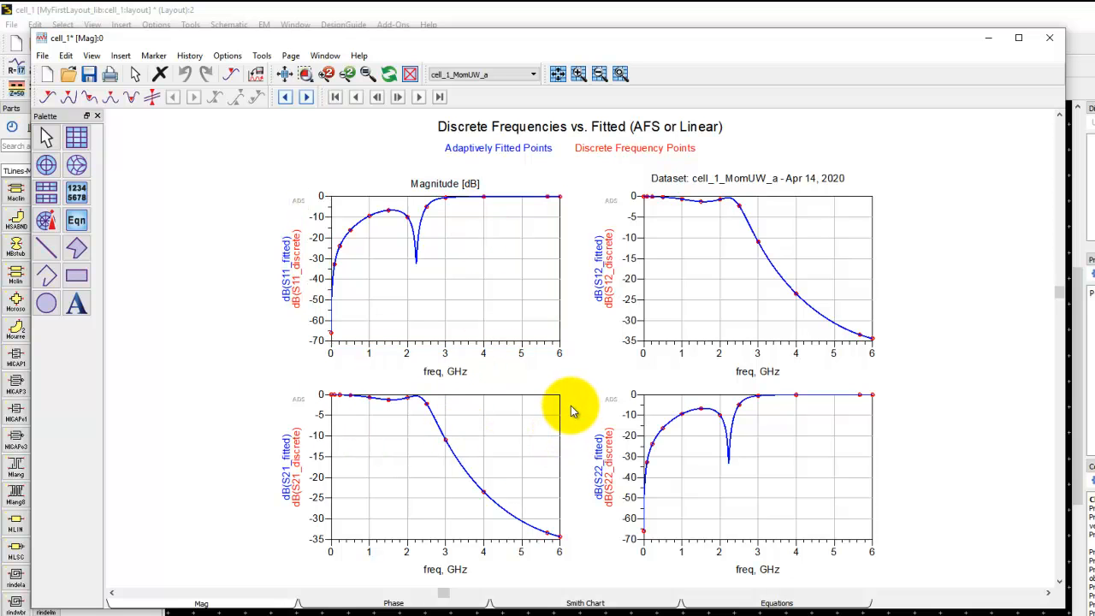